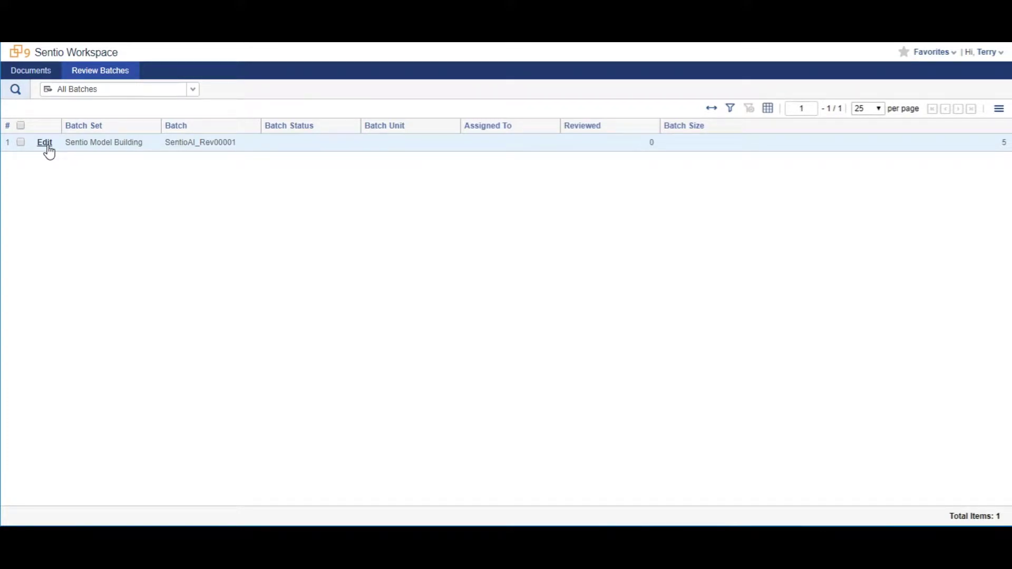
Check out batch SentioAI_Rev00001 and open the first document in the Sentio Model Building Review saved search.
left_click(48, 149)
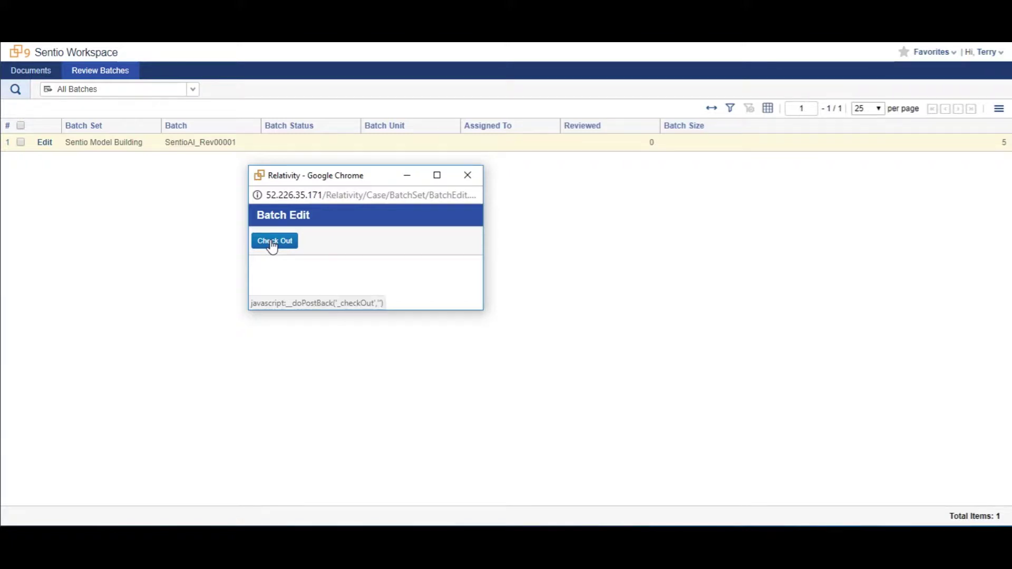
left_click(273, 241)
left_click(39, 77)
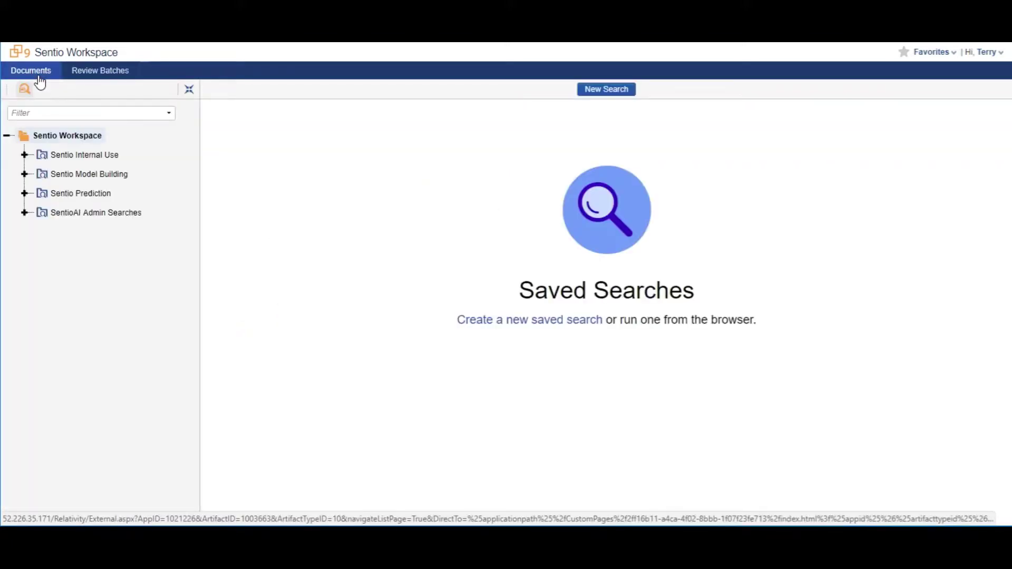
left_click(25, 175)
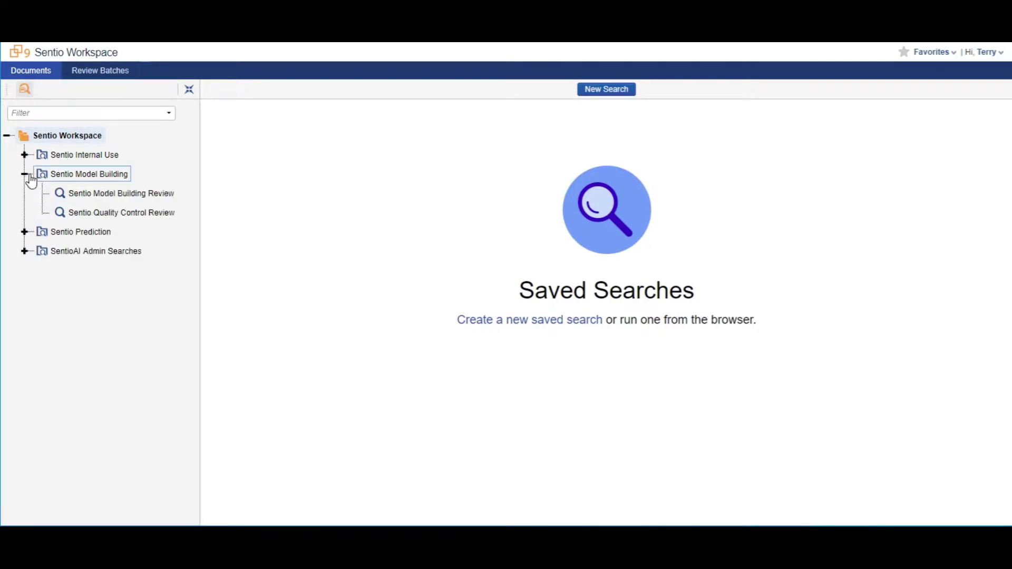
left_click(122, 197)
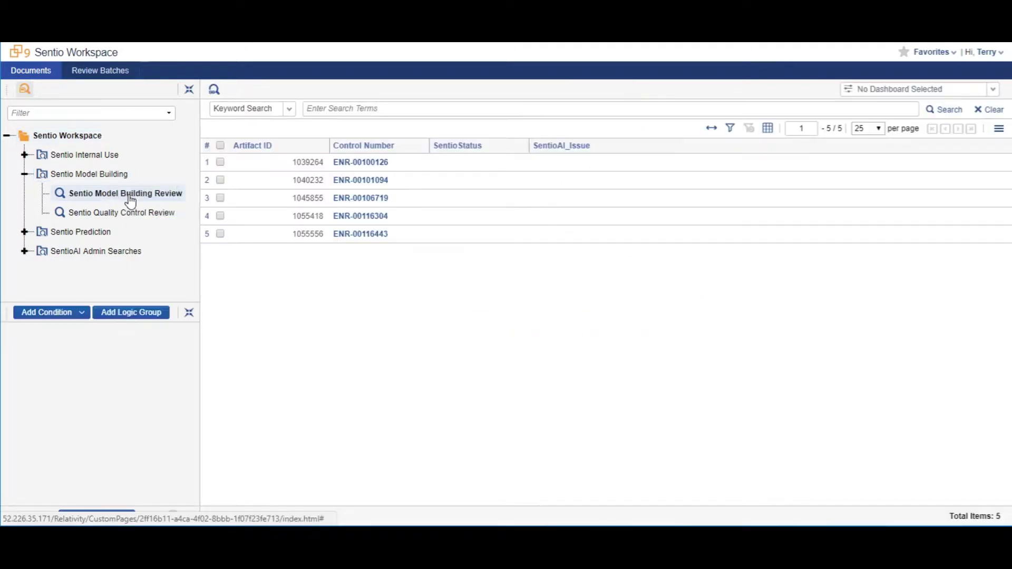
left_click(367, 163)
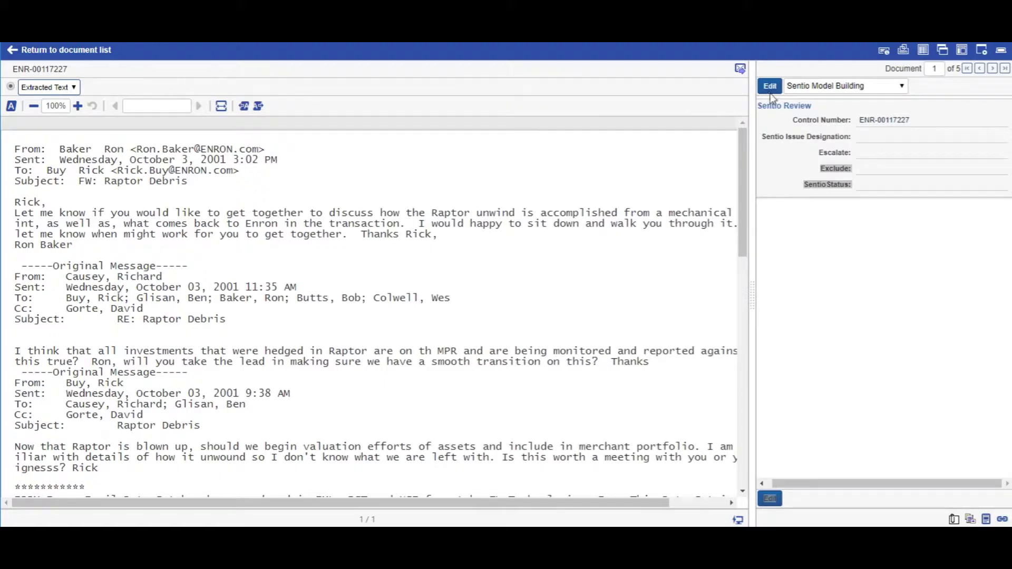
Using the Sentio Model Building layout, designate the first document as Holding Companies and save it, advancing to the second document.
left_click(870, 87)
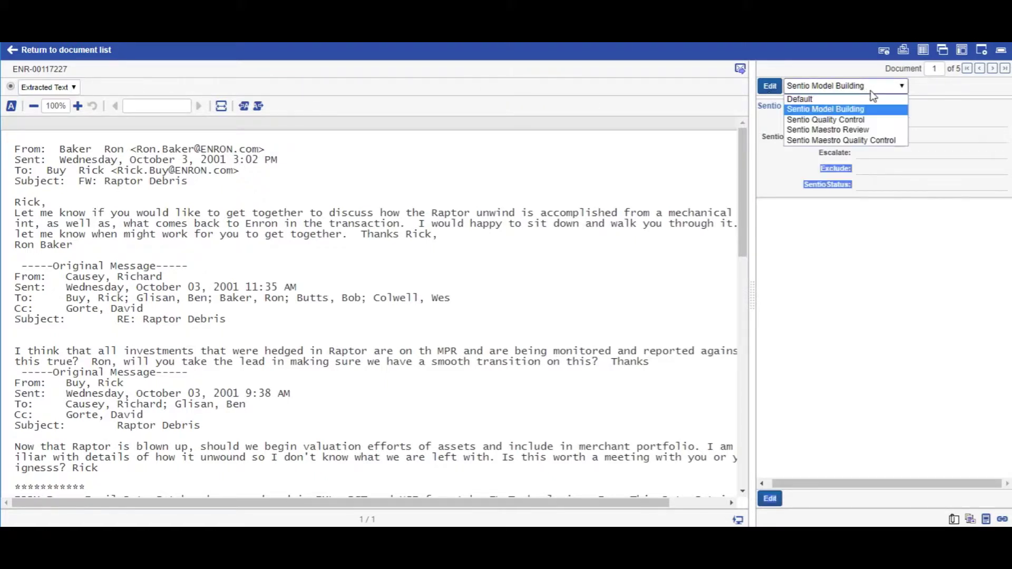
left_click(858, 109)
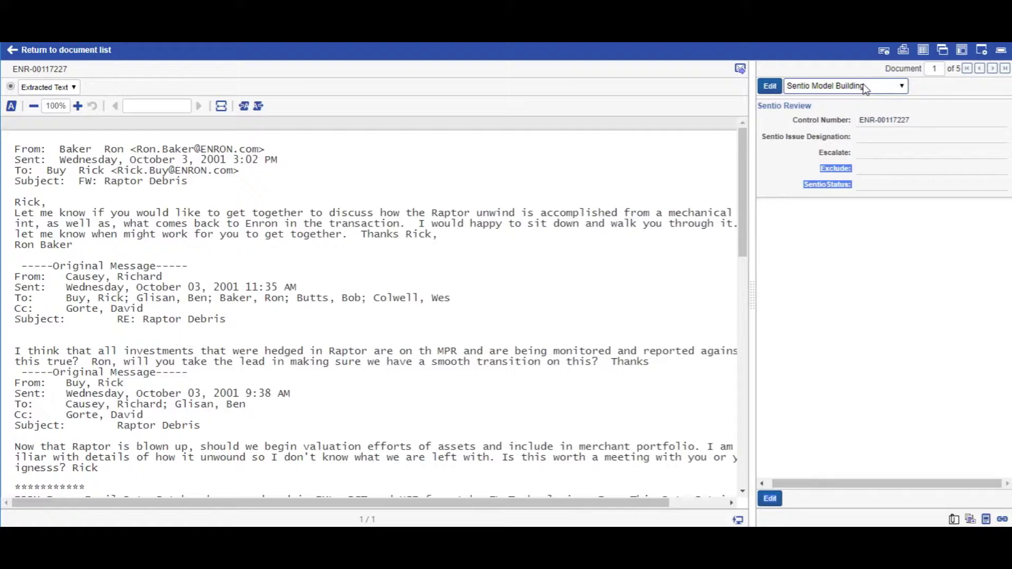
left_click(770, 87)
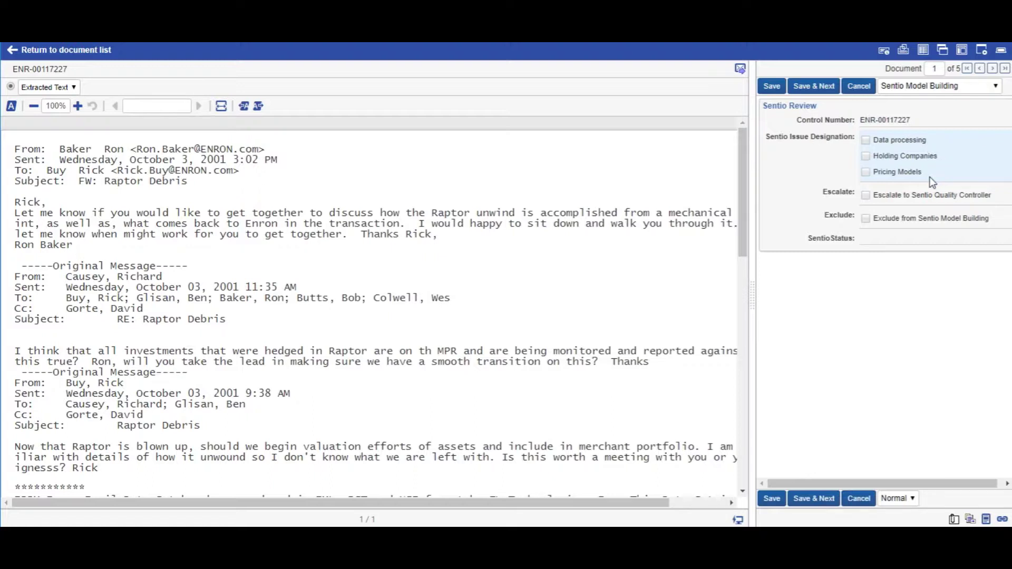
left_click(866, 156)
left_click(816, 88)
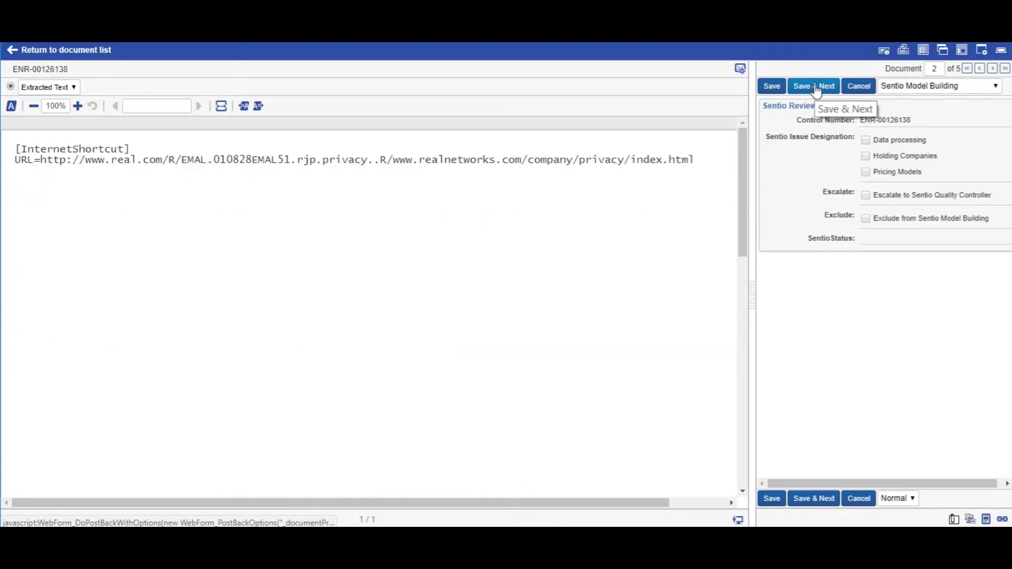
Save the second and third documents without any issue designation, advancing to the fourth.
left_click(815, 87)
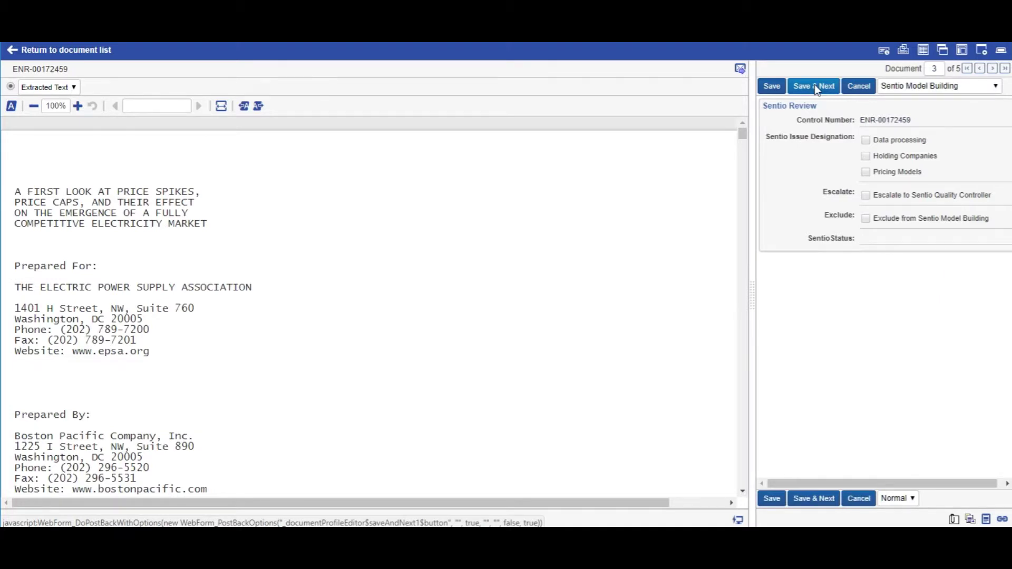
left_click(817, 88)
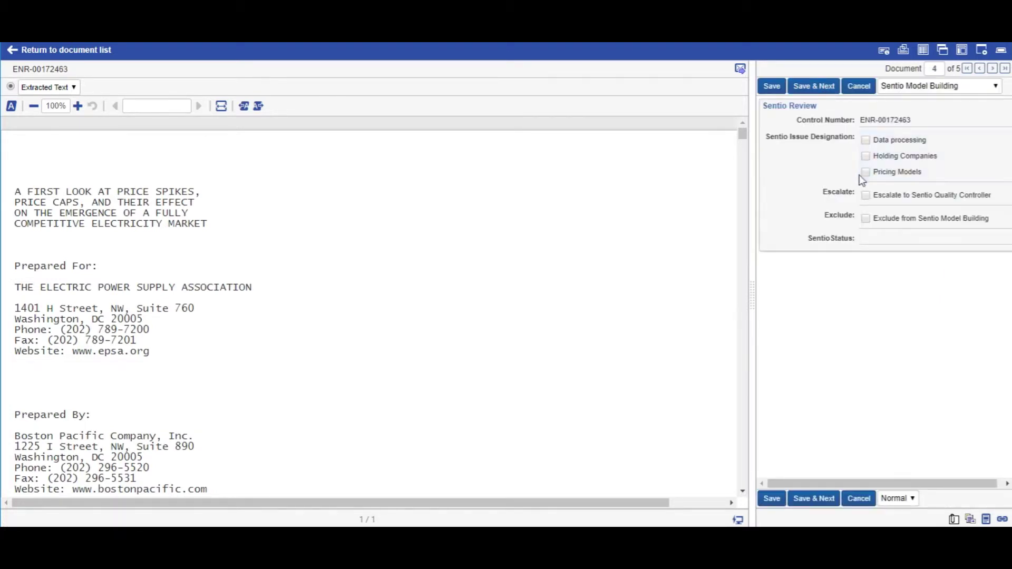
Designate the fourth document as Pricing Models and the fifth as Data processing, saving each and leaving the review after the last.
left_click(865, 172)
left_click(825, 93)
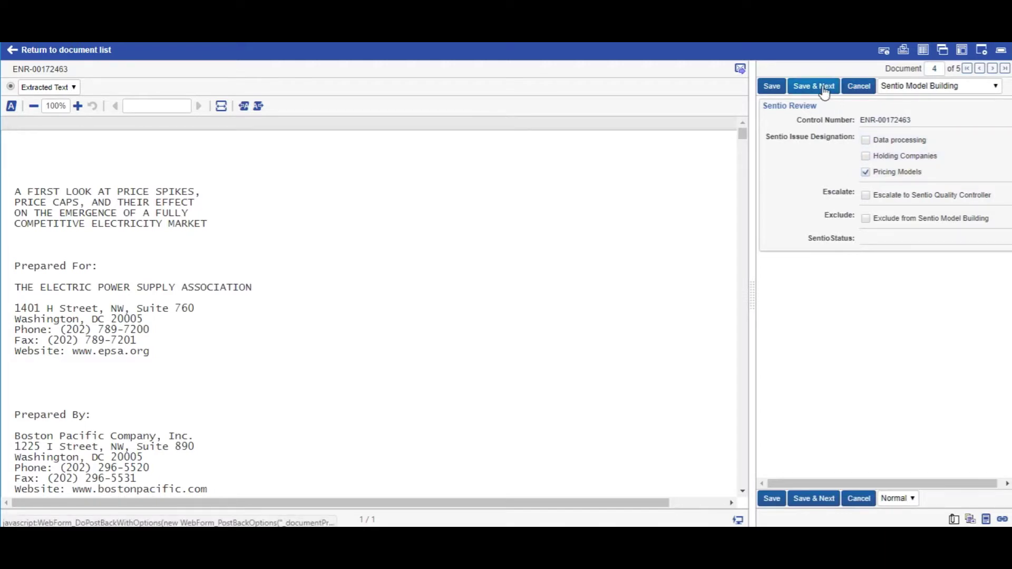
left_click(864, 140)
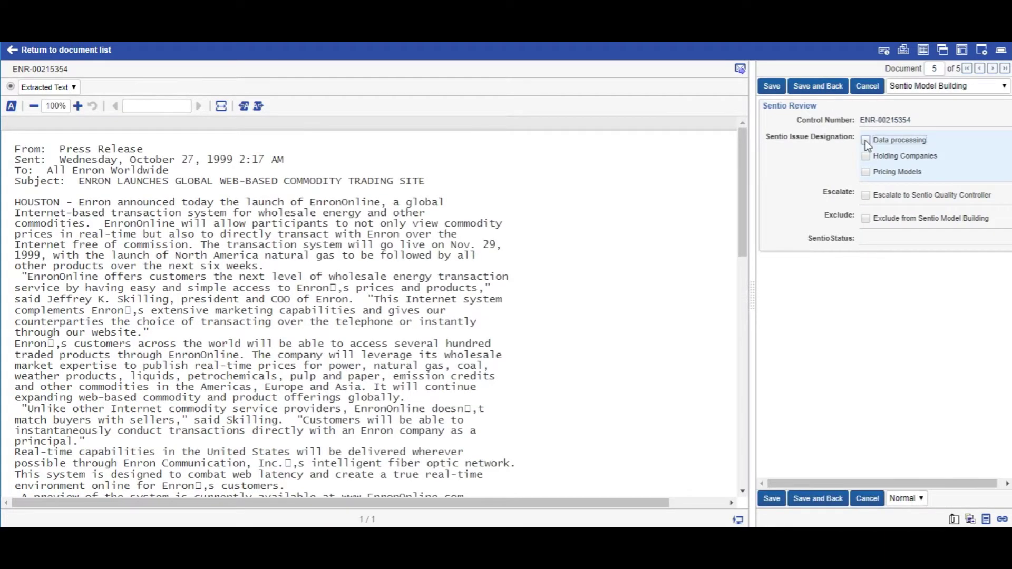
left_click(831, 95)
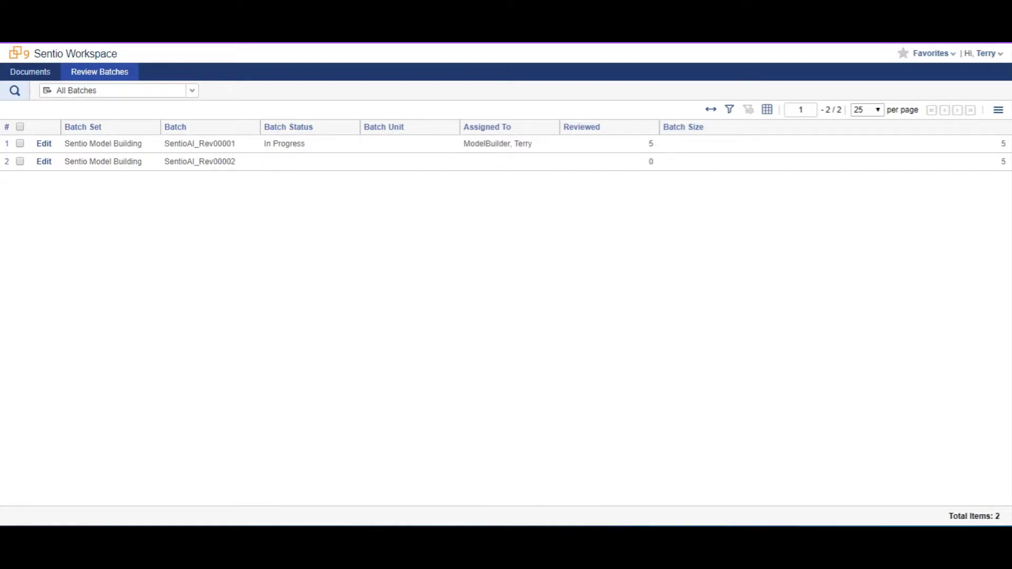
Check in batch SentioAI_Rev00001 as completed and check out batch SentioAI_Rev00002.
left_click(45, 147)
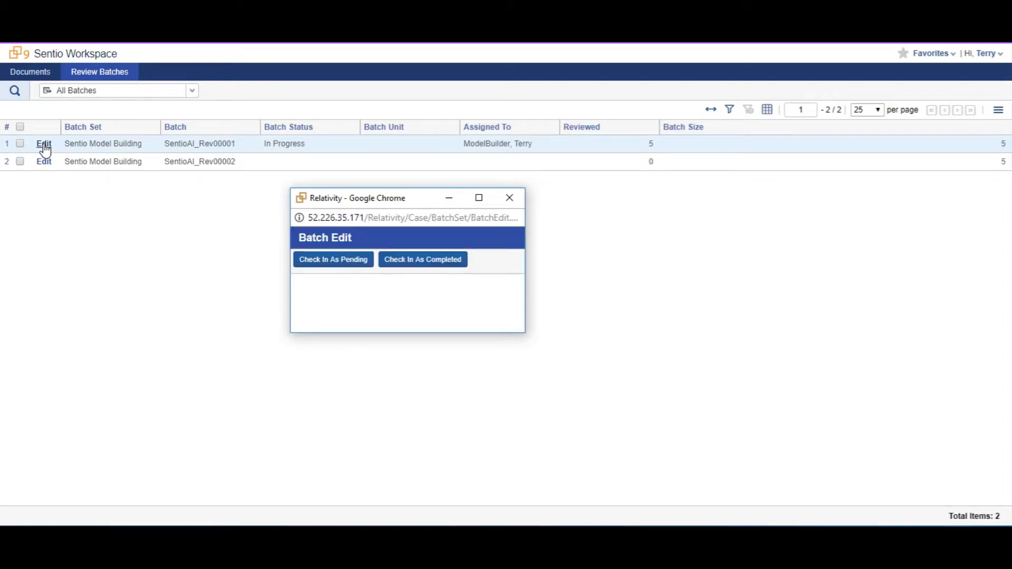
left_click(399, 263)
left_click(45, 163)
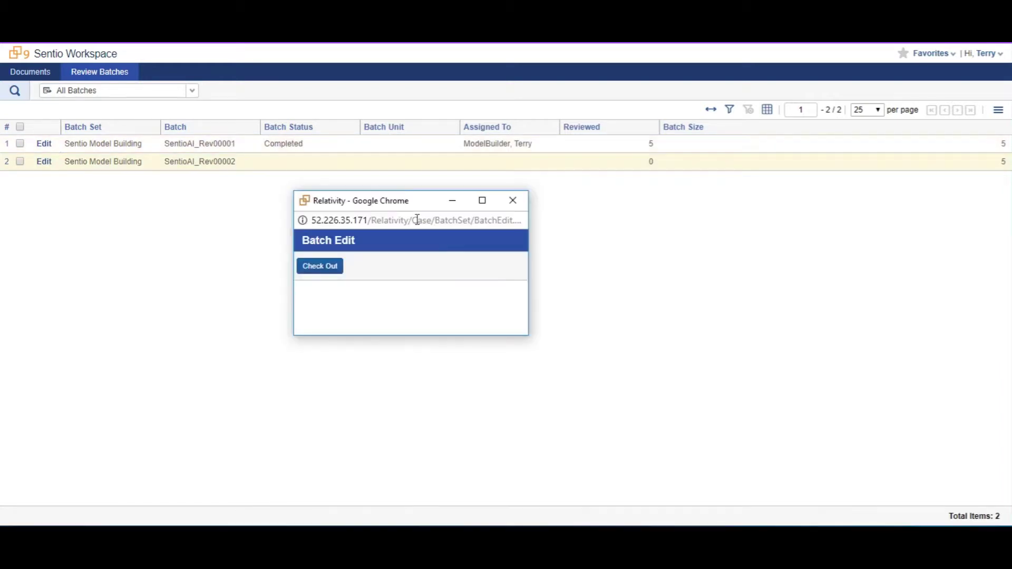
left_click(328, 275)
Open the first document in the Sentio Model Building Review saved search and put its coding form into edit mode.
left_click(38, 79)
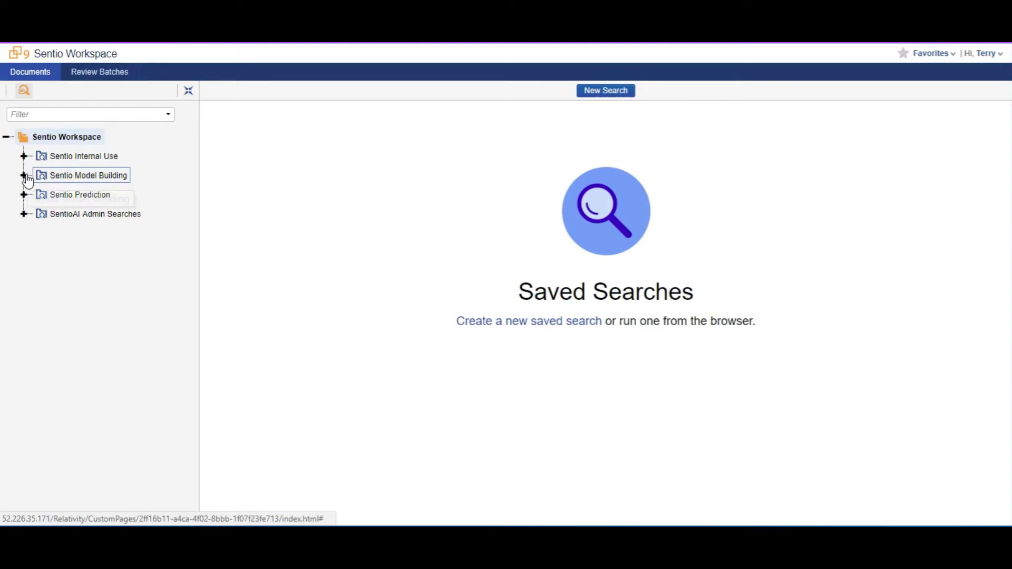
left_click(24, 176)
left_click(124, 200)
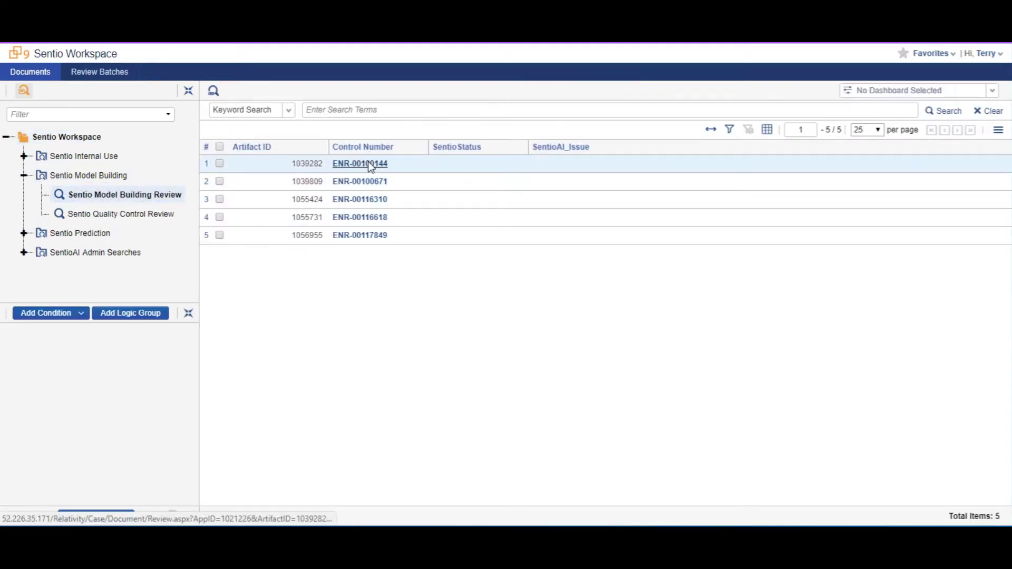
left_click(371, 166)
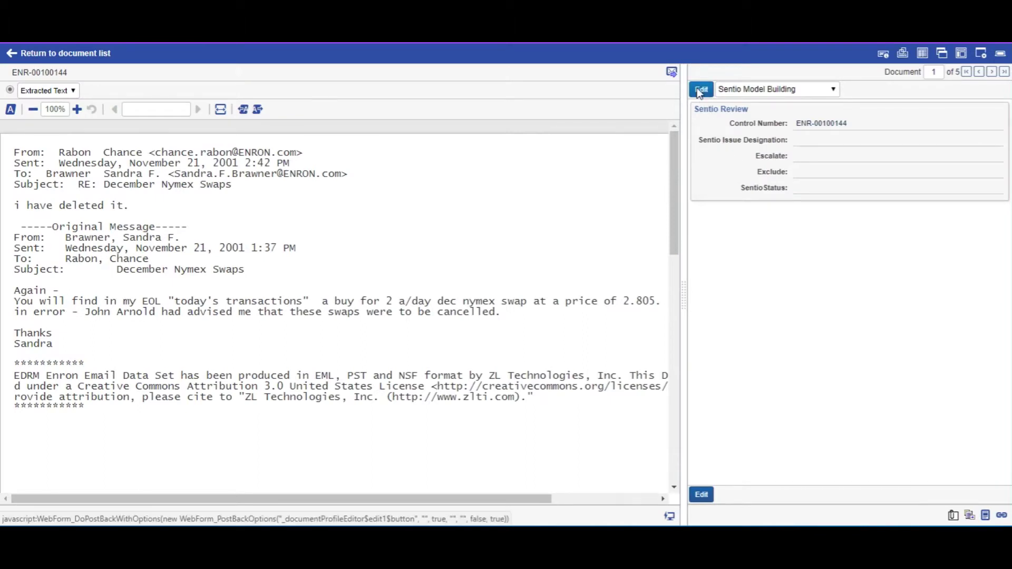
left_click(703, 96)
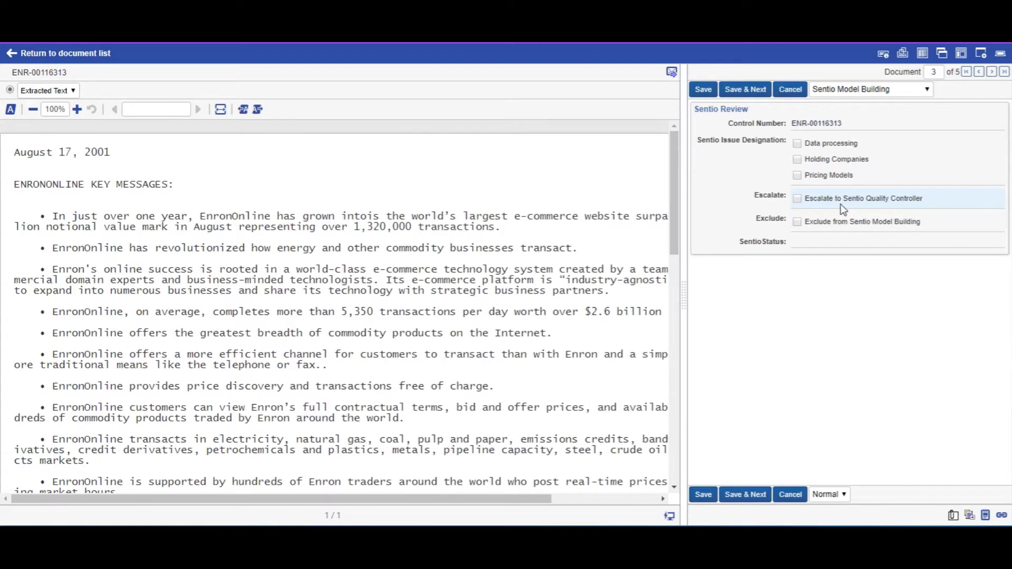
Try the Escalate to Sentio Quality Controller and Exclude from Sentio Model Building options on the third document.
left_click(797, 199)
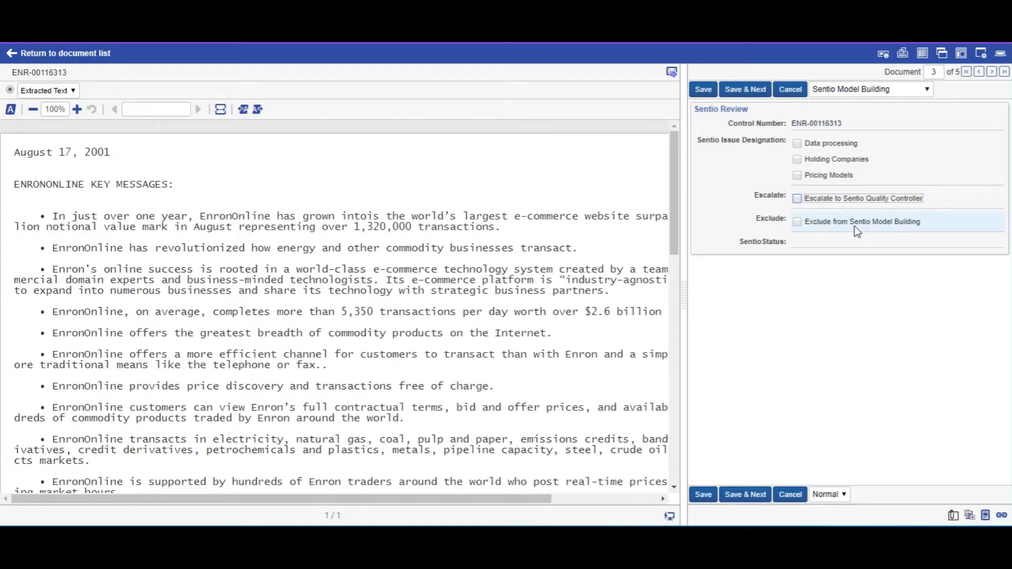
left_click(798, 223)
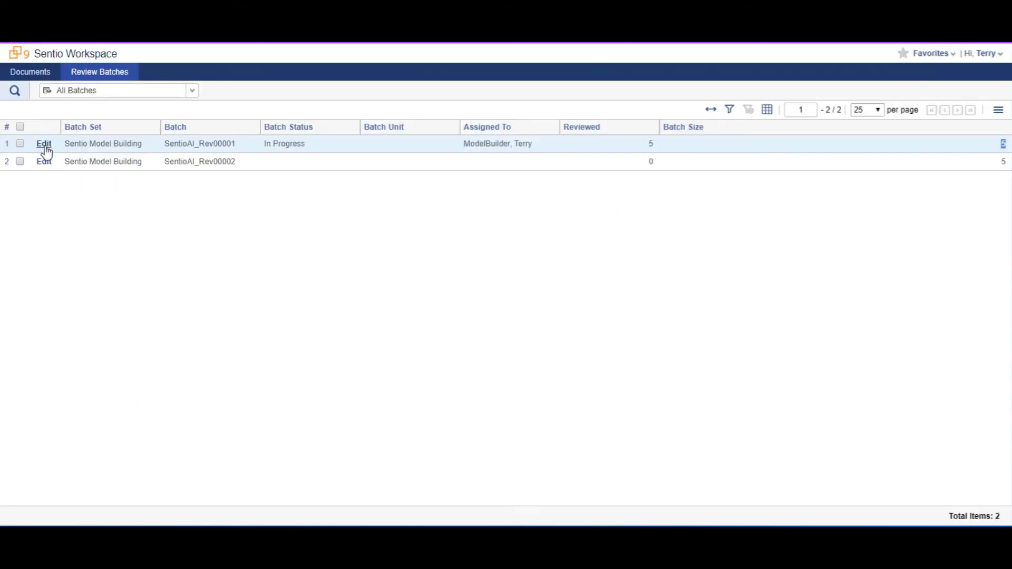
Complete the check-in of batch SentioAI_Rev00001 and check out SentioAI_Rev00002 as the next batch.
left_click(44, 145)
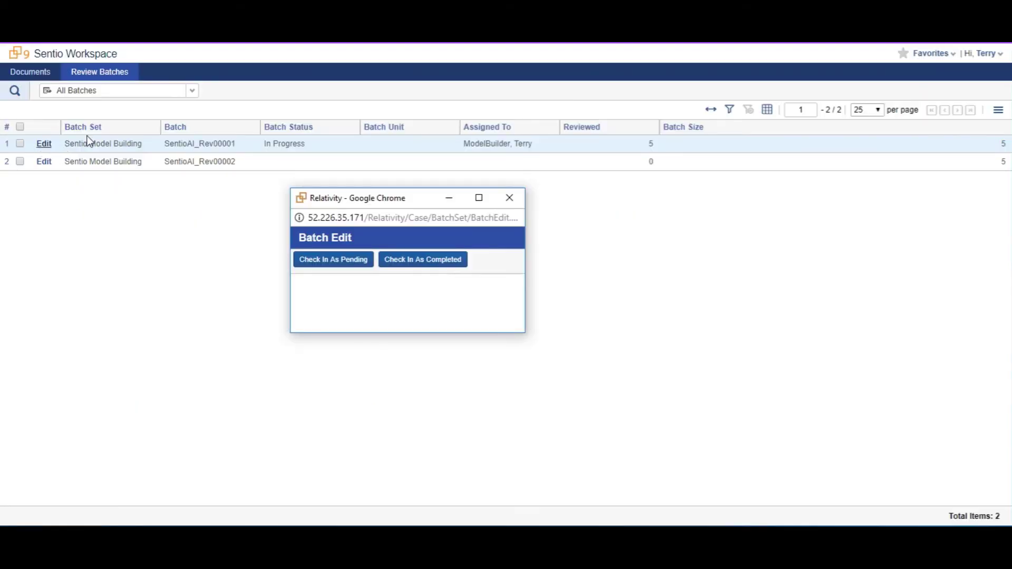
left_click(400, 266)
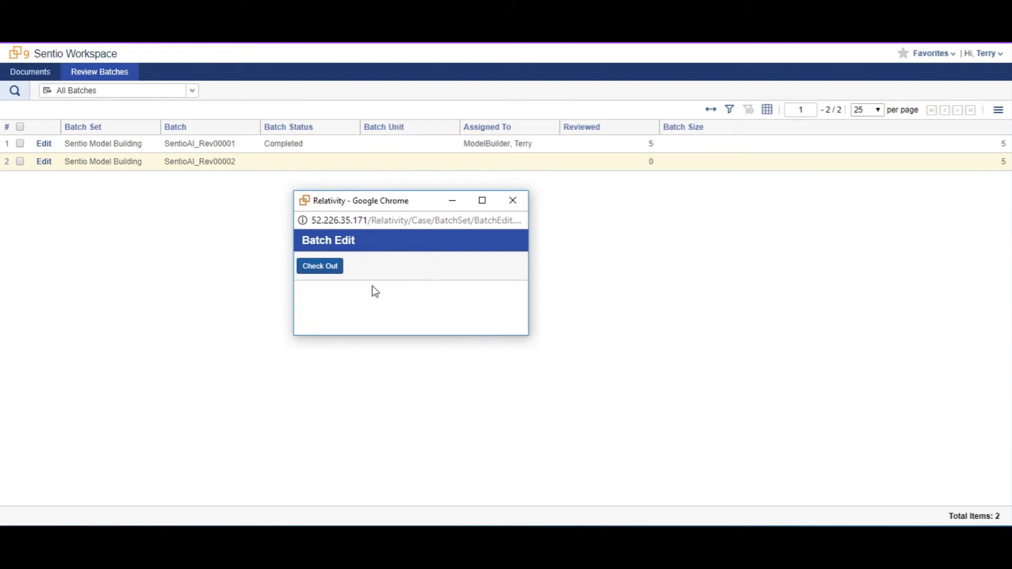
left_click(326, 274)
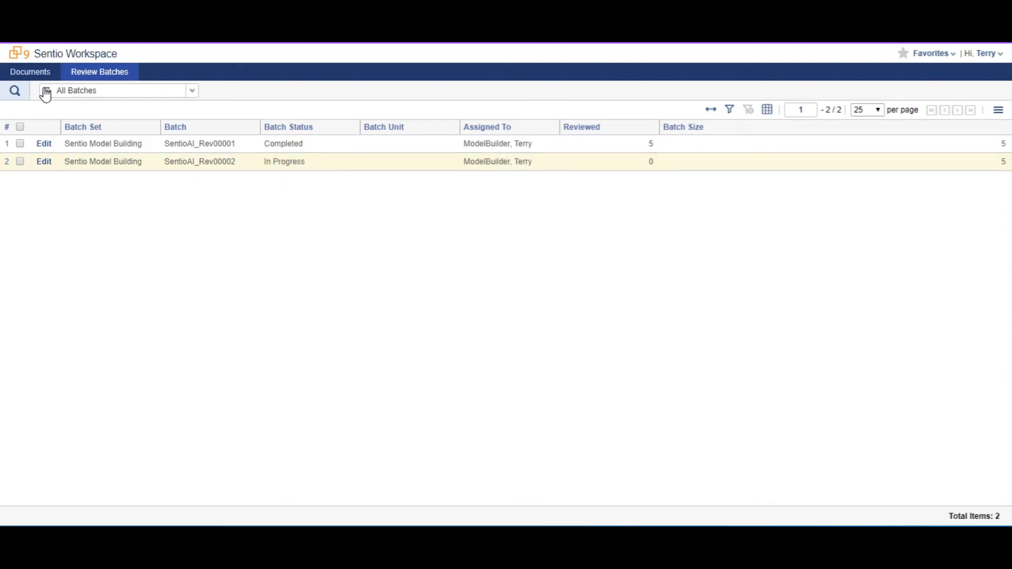
Open document ENR-00100144 from the Sentio Model Building Review saved search and start editing its Sentio Review coding.
left_click(32, 72)
left_click(100, 196)
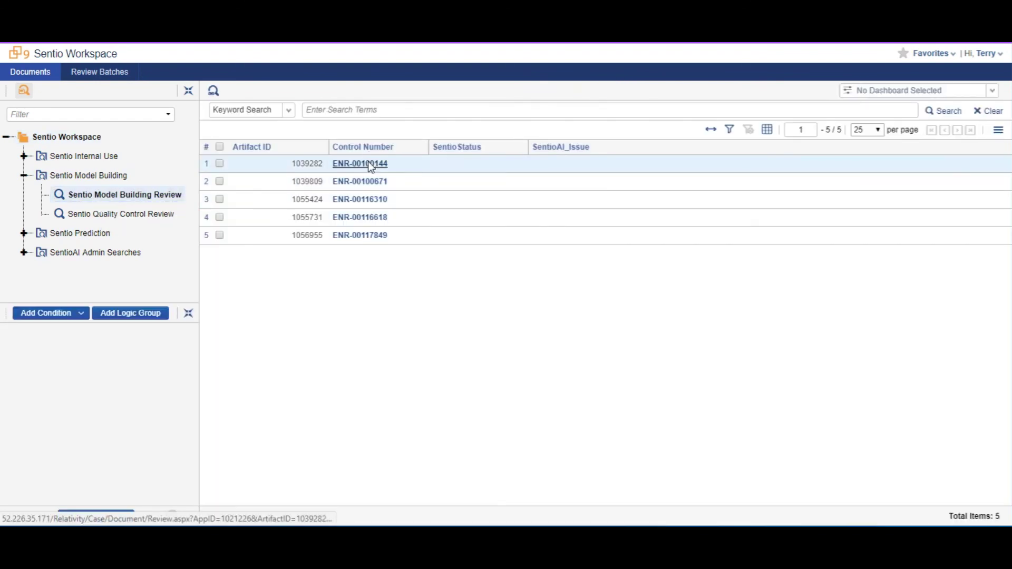
left_click(370, 164)
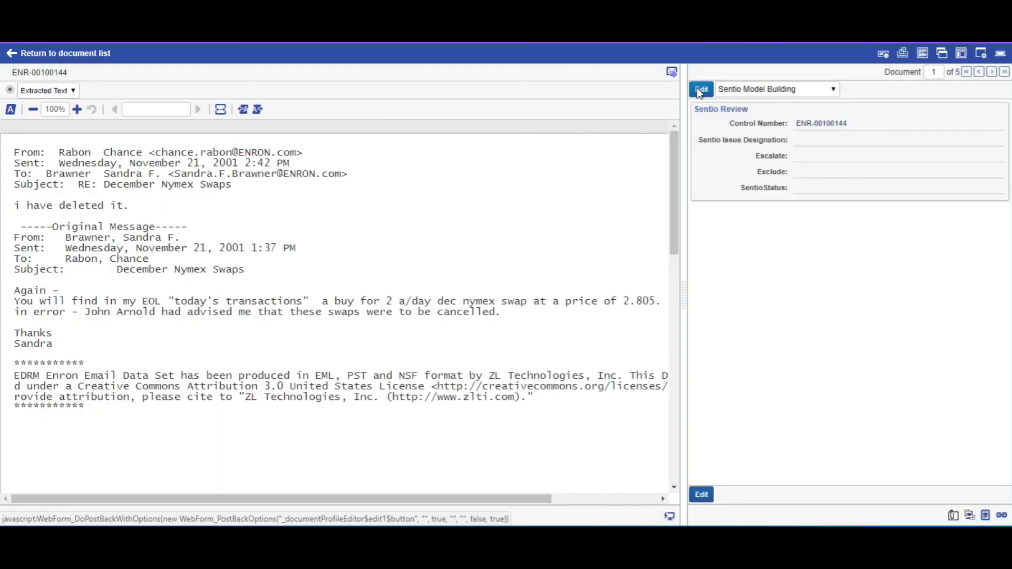
left_click(701, 90)
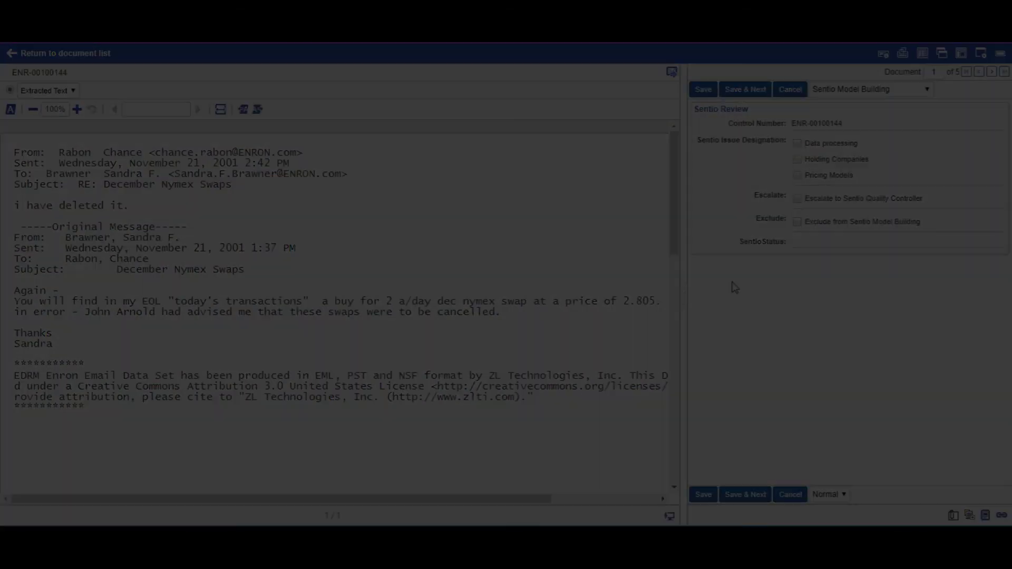